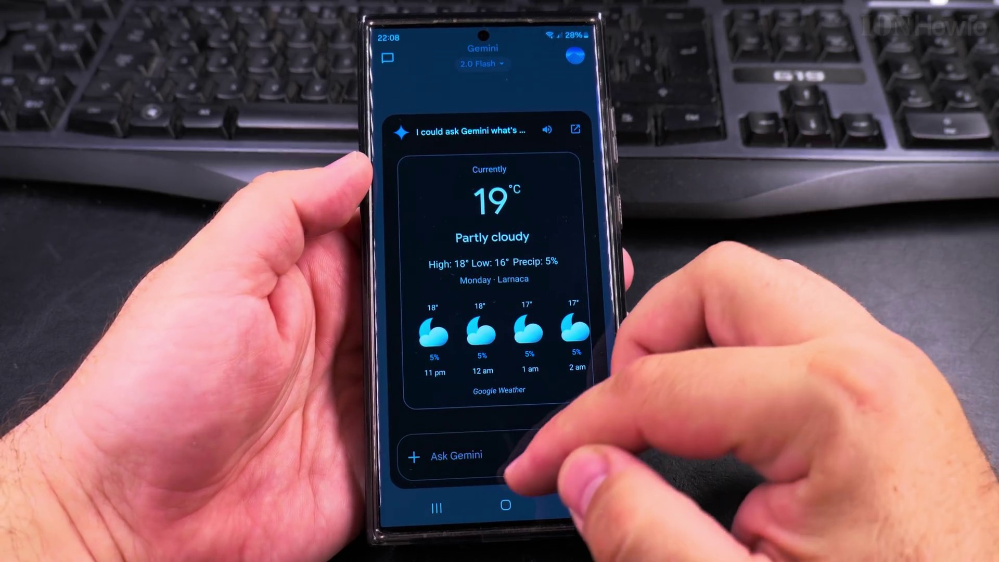
Dismiss the Larnaca weather answer (19°C, partly cloudy) overlay in Gemini.
left_click(574, 516)
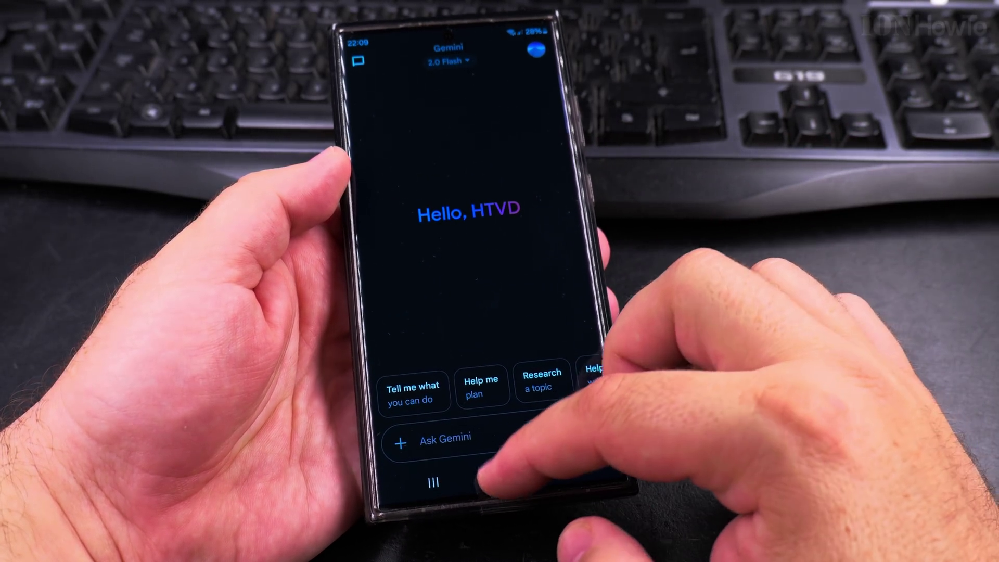
Leave Gemini and return to the One UI home screen with the weather widget.
left_click(505, 514)
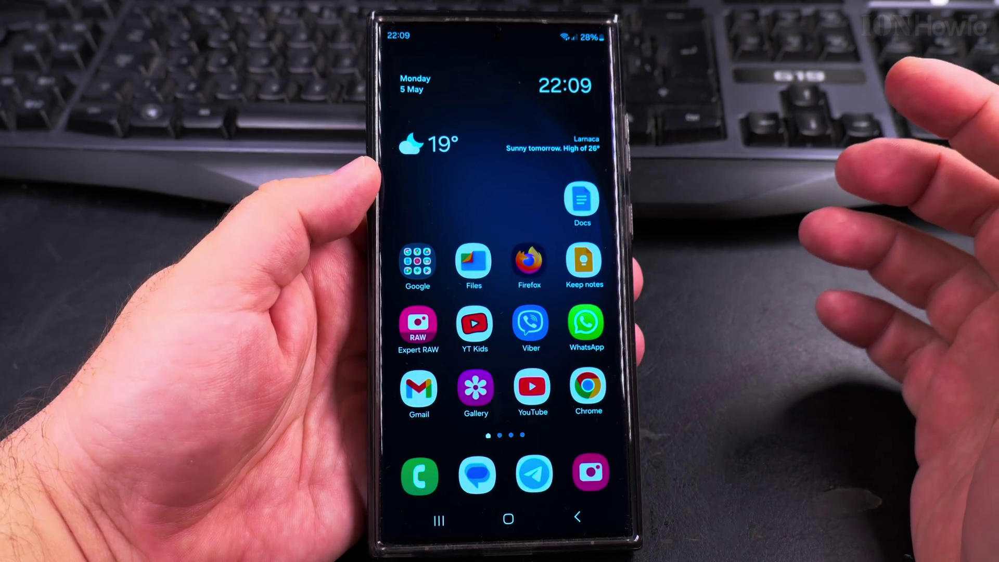